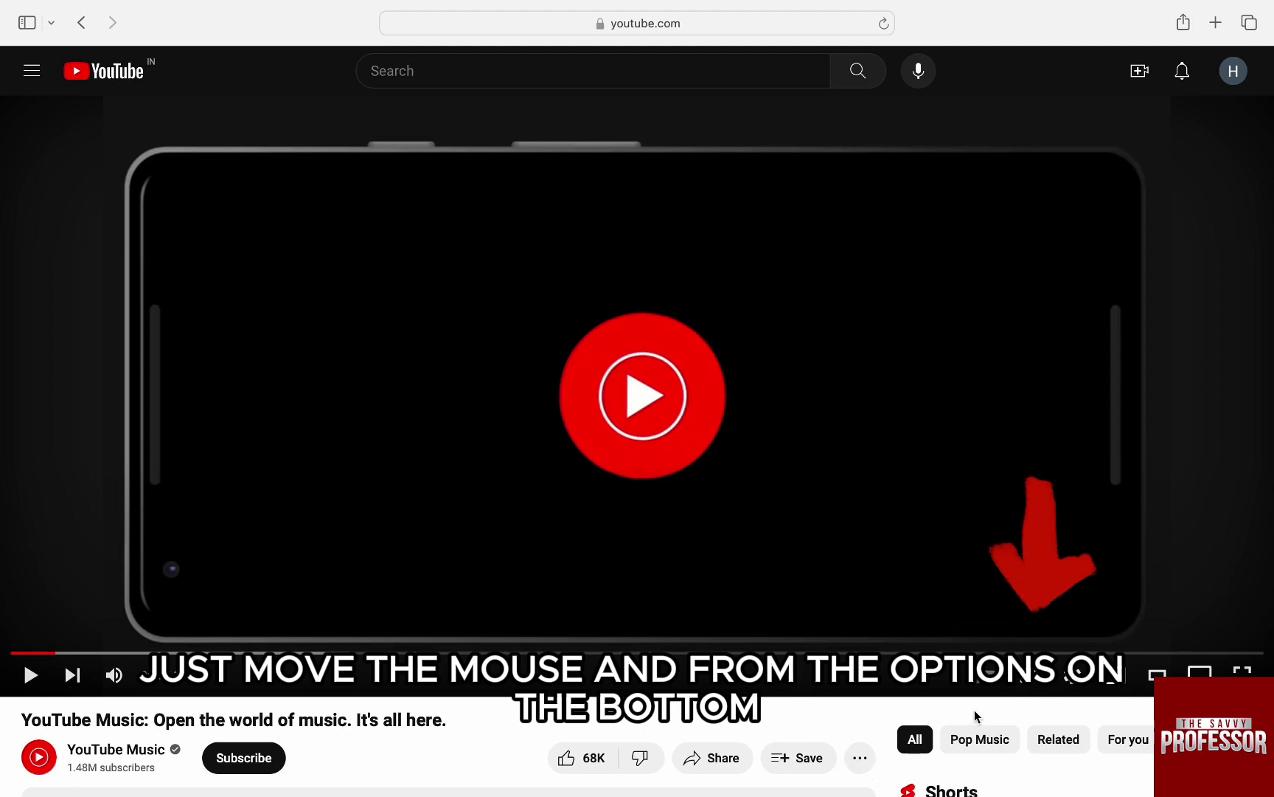
Turn on English captions for the paused YouTube Music promo video.
click(1031, 675)
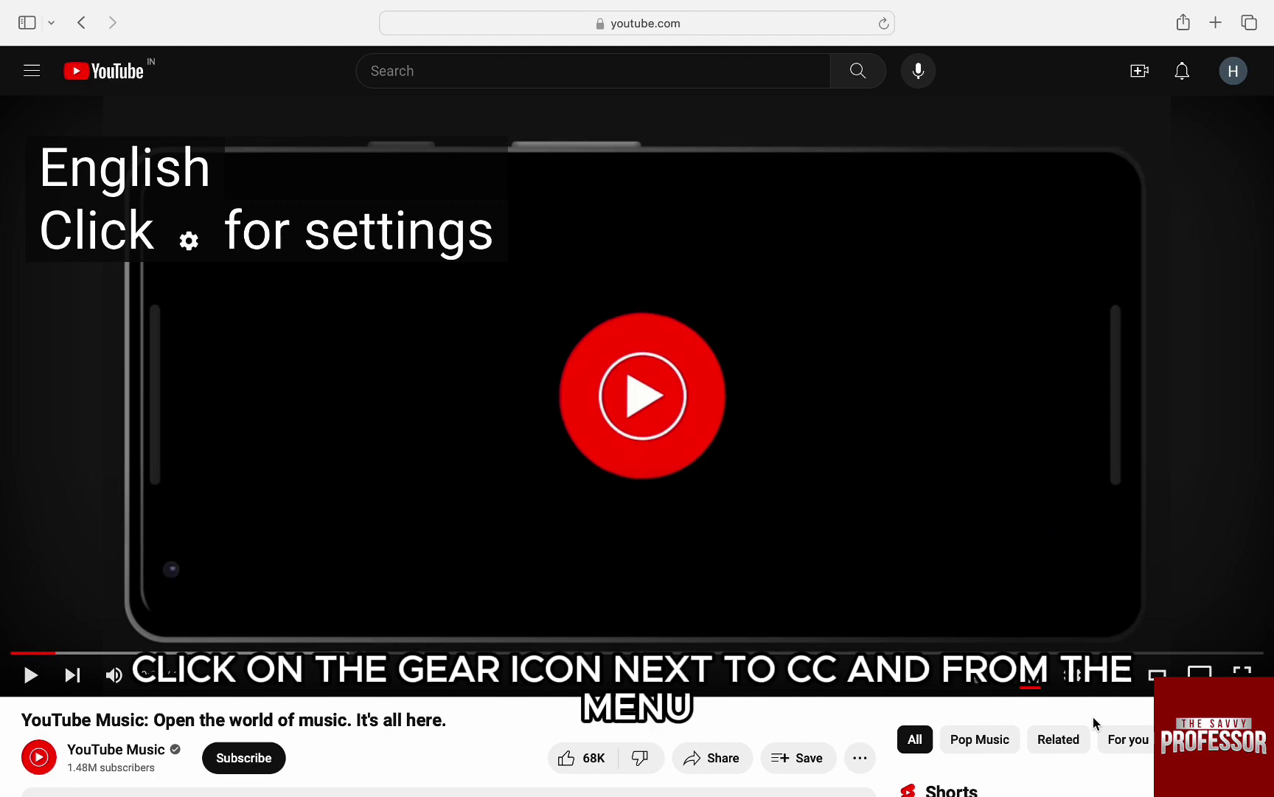
Show the Subtitles/CC language list in player settings, with English selected.
click(1073, 677)
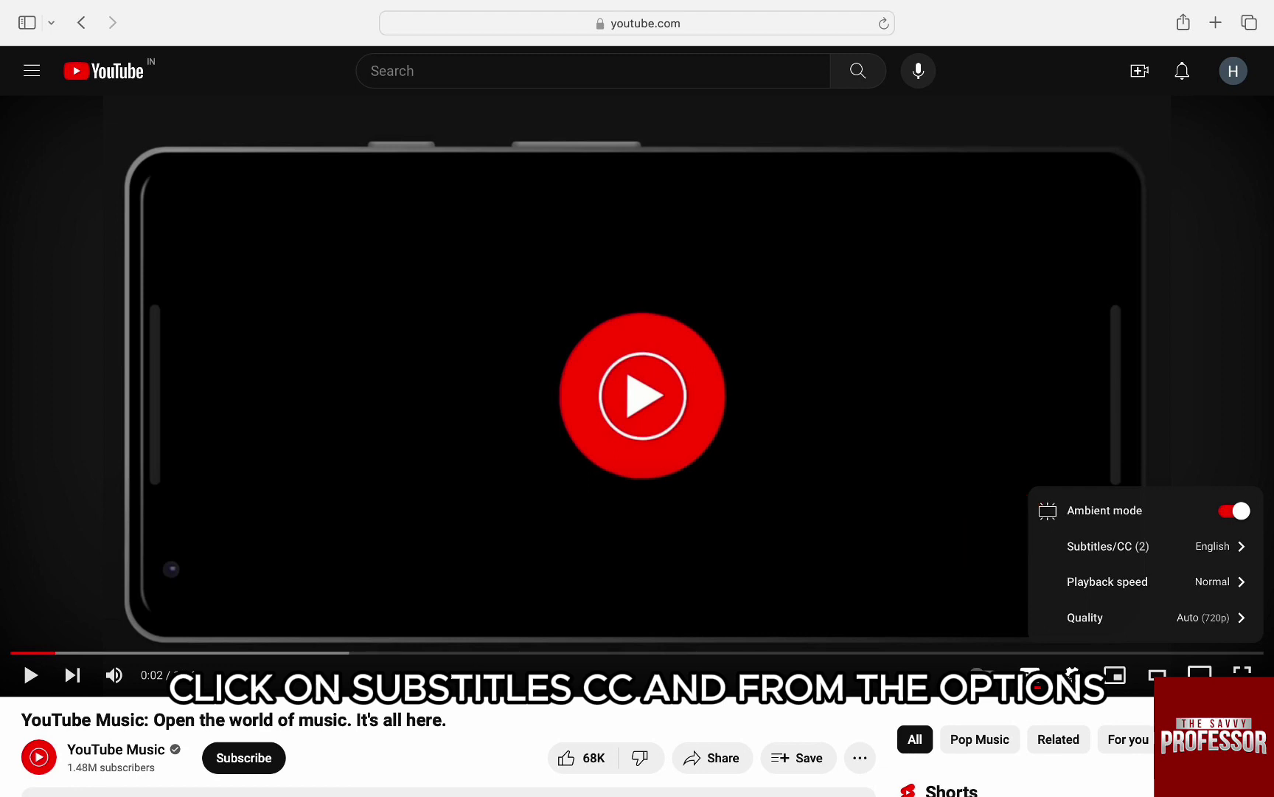
click(1122, 555)
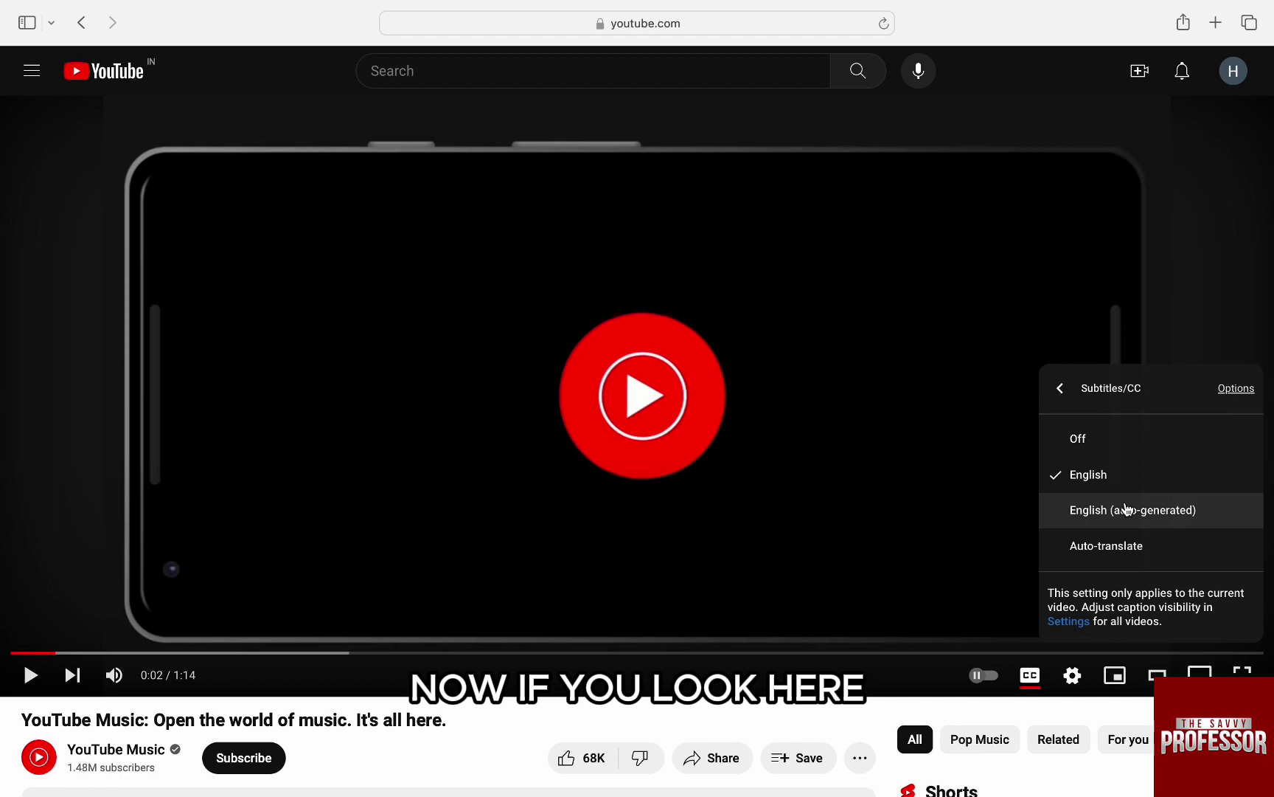